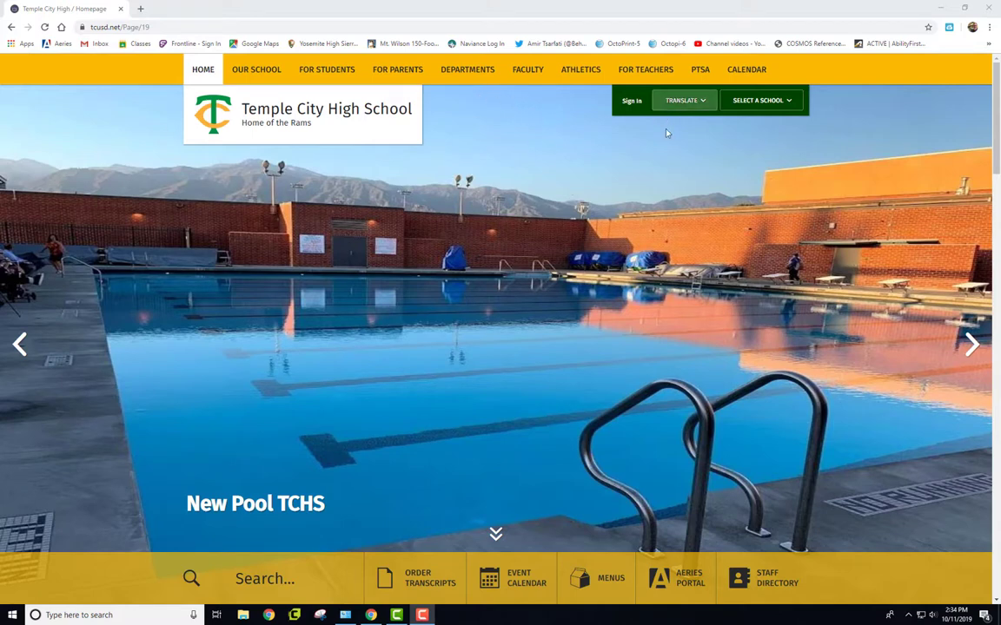
- Sign in to the school website with the teacher's user name and password, then open the Account menu
left_click(631, 101)
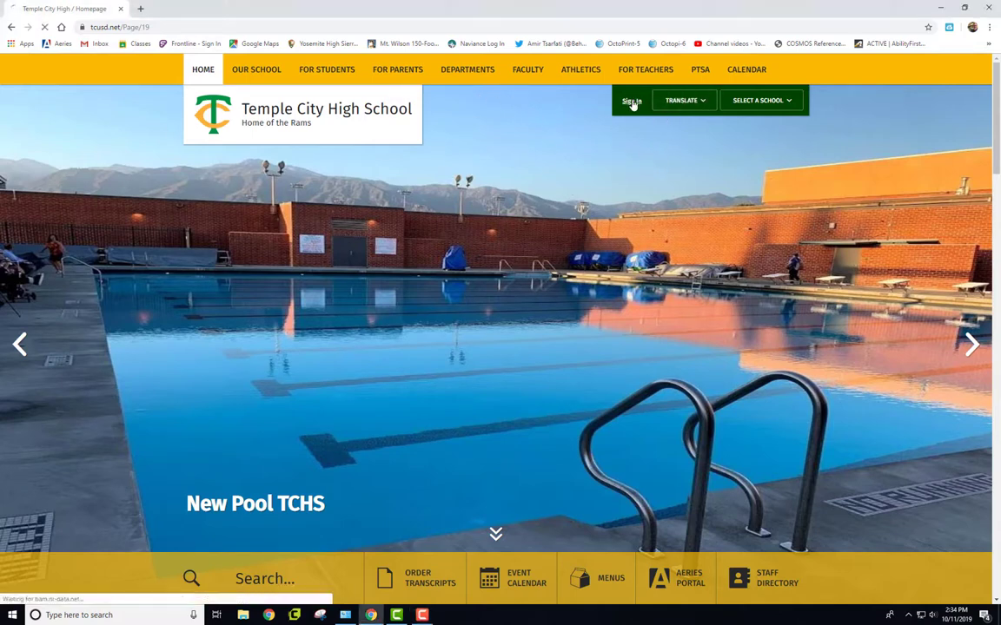
left_click(272, 276)
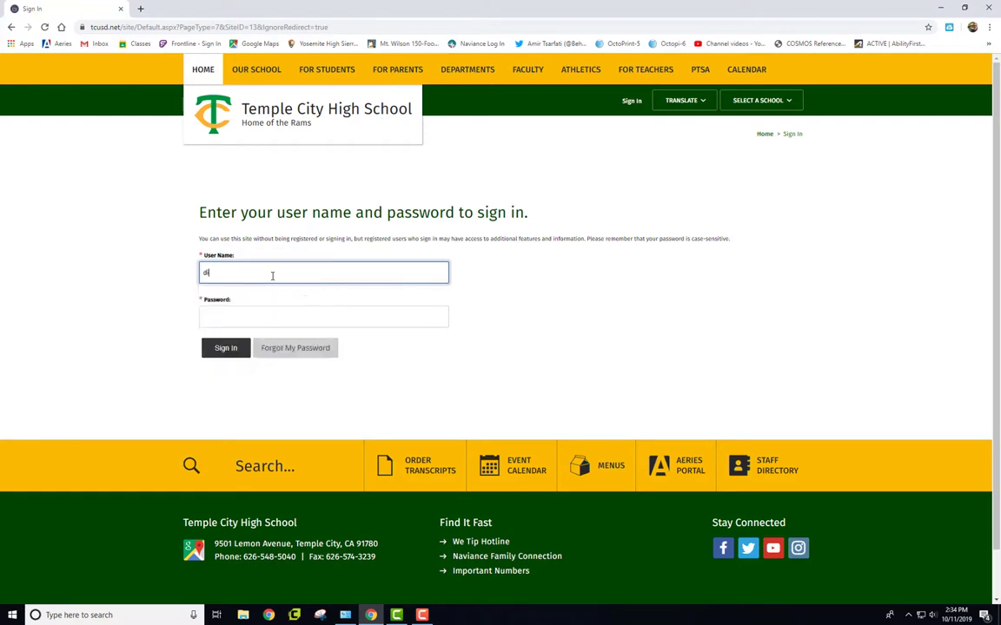
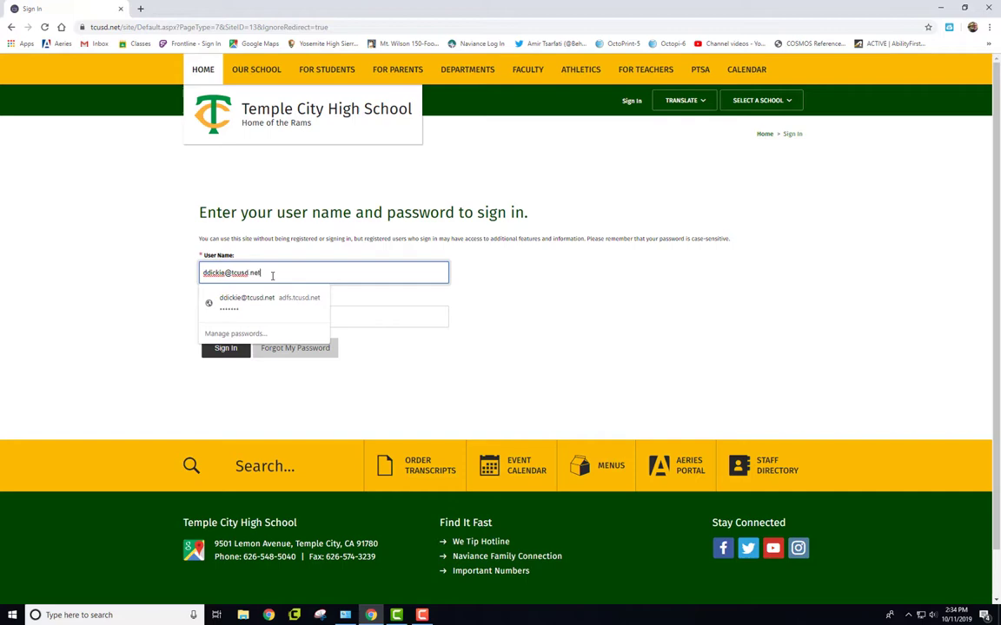
key("Tab")
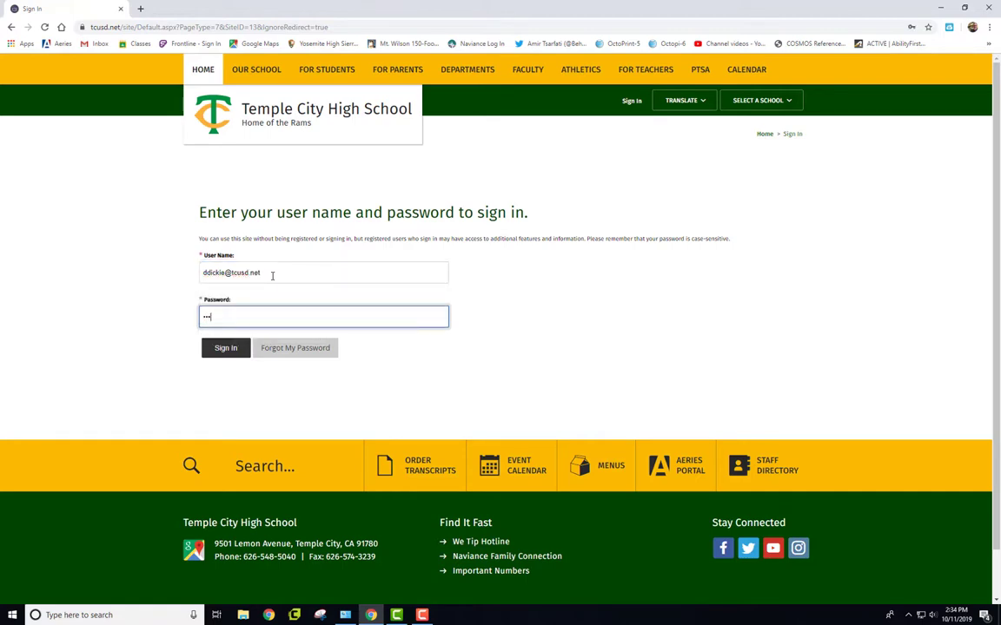
key("Return")
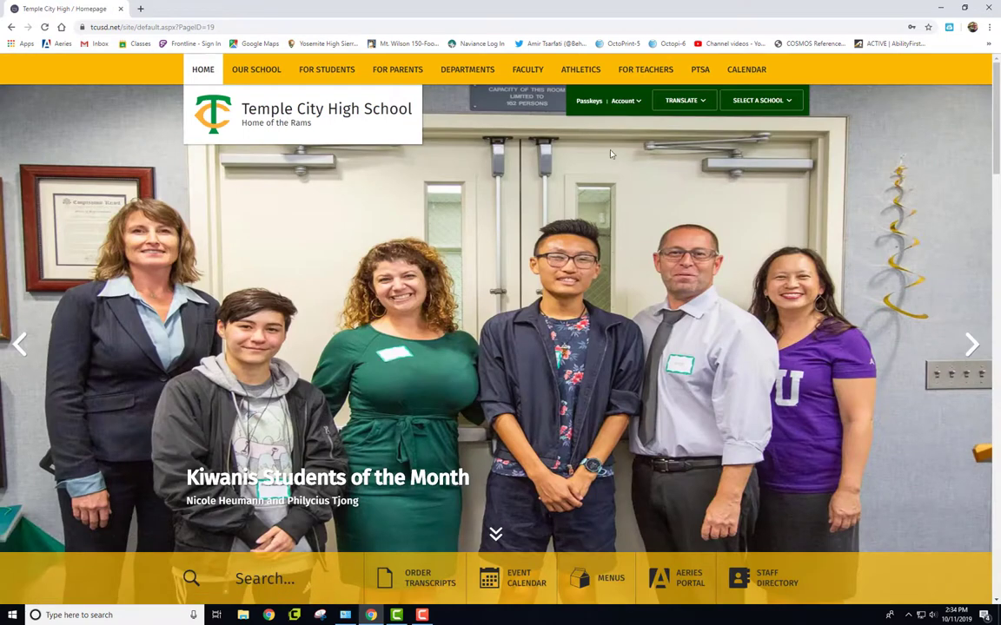
left_click(638, 101)
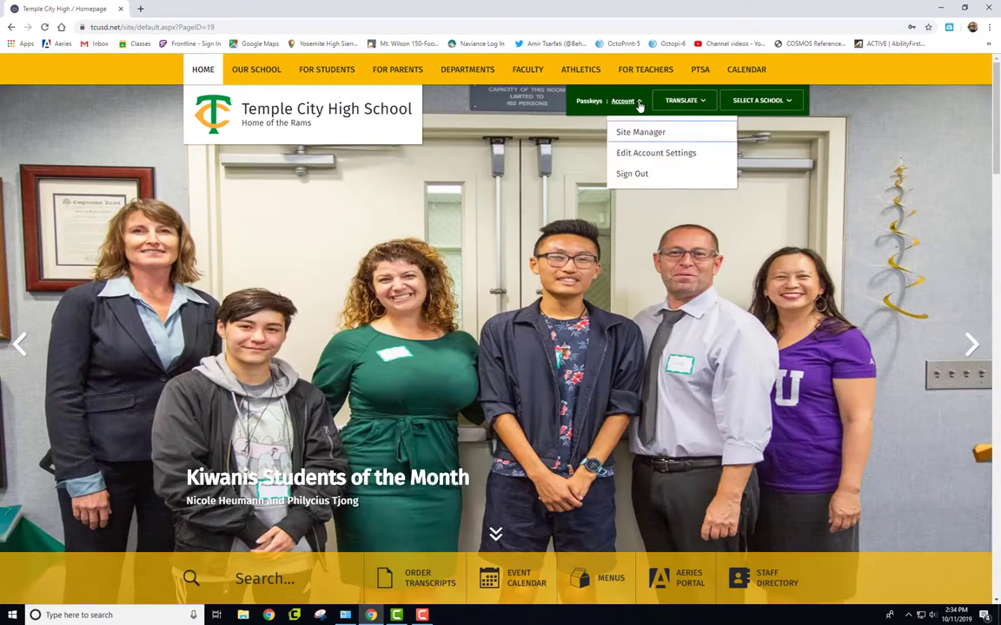
- In Site Manager, open the Welcome page, cancel out of the heading editor, and open the About Teacher app
left_click(634, 132)
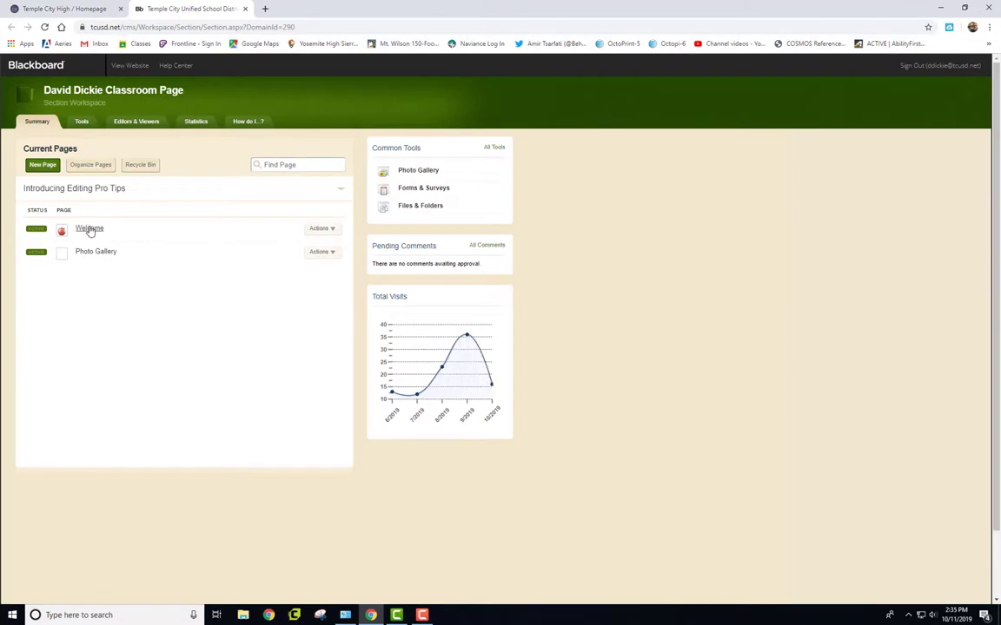
left_click(88, 229)
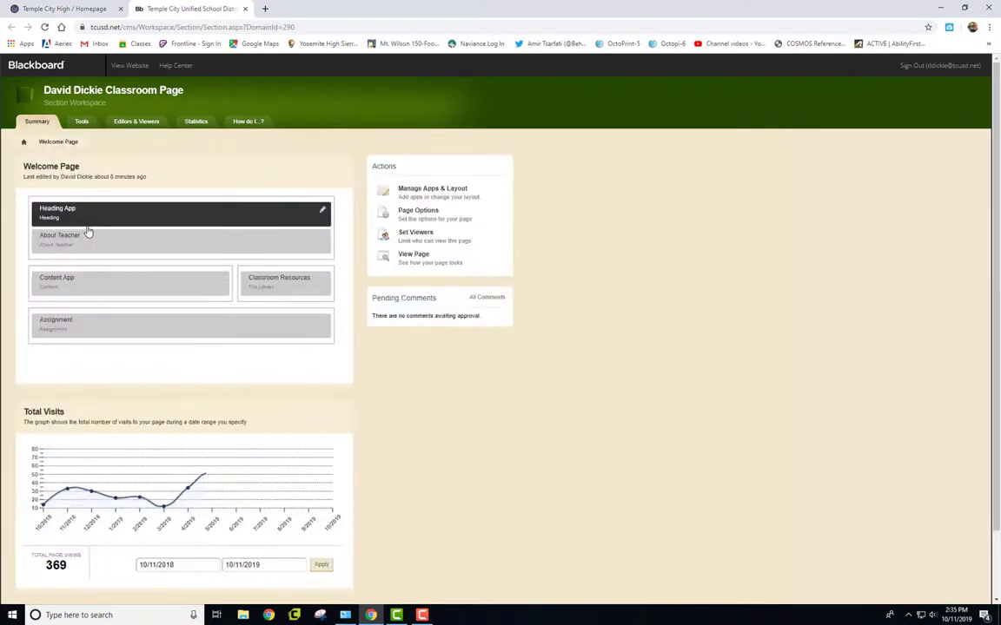
left_click(323, 212)
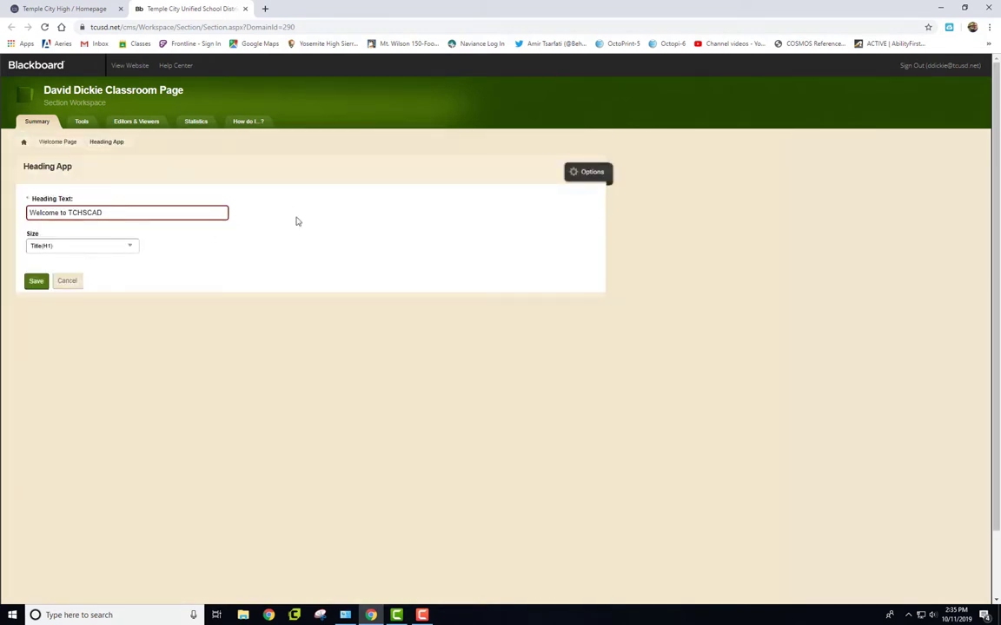
left_click(63, 281)
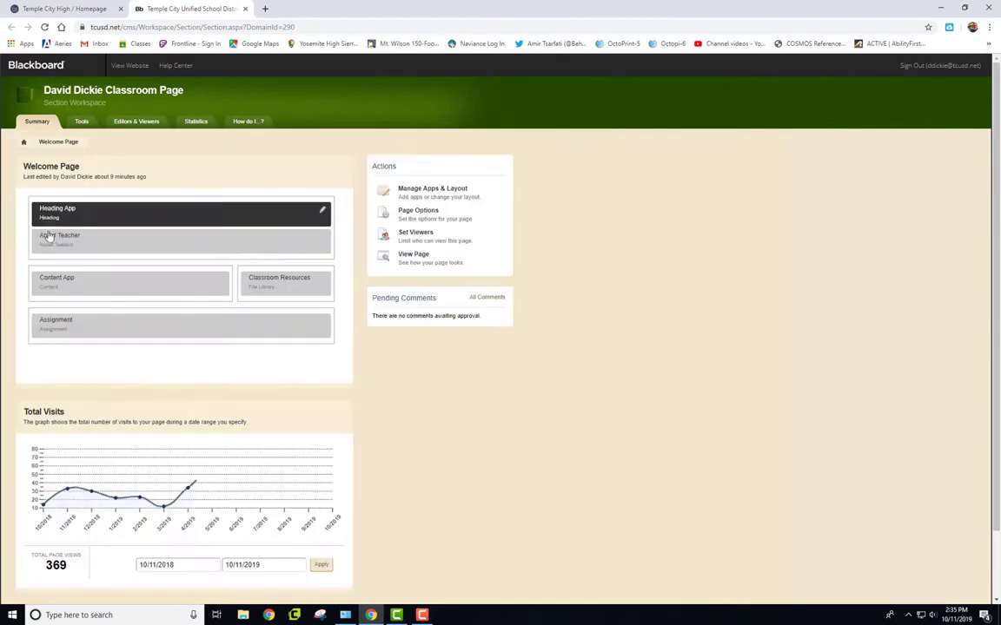
left_click(322, 237)
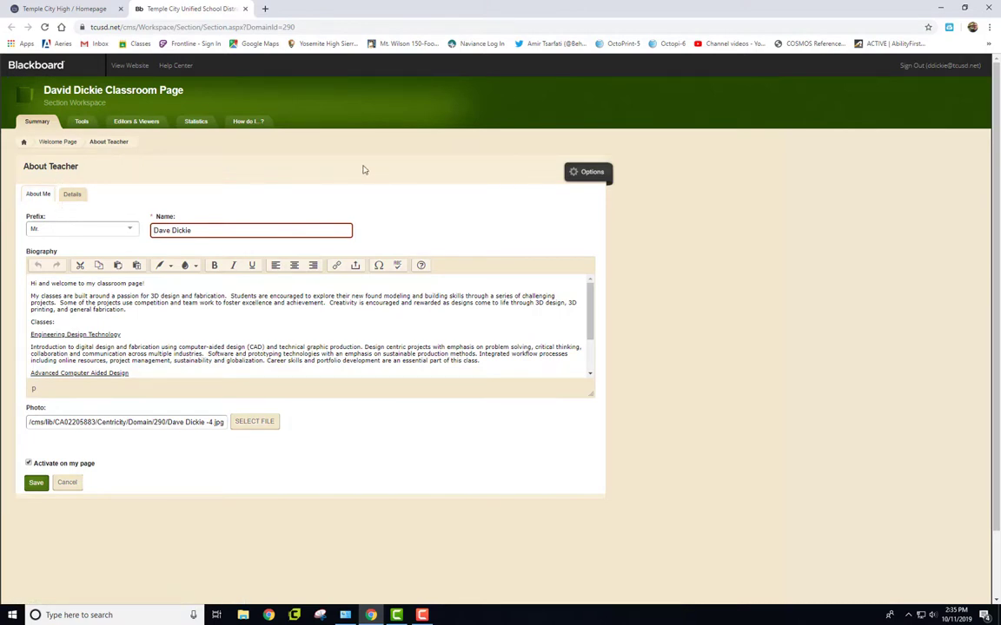
- Create a new page named 'Photo Gallery 2' using the Photo Gallery Page (Default) type
left_click(24, 141)
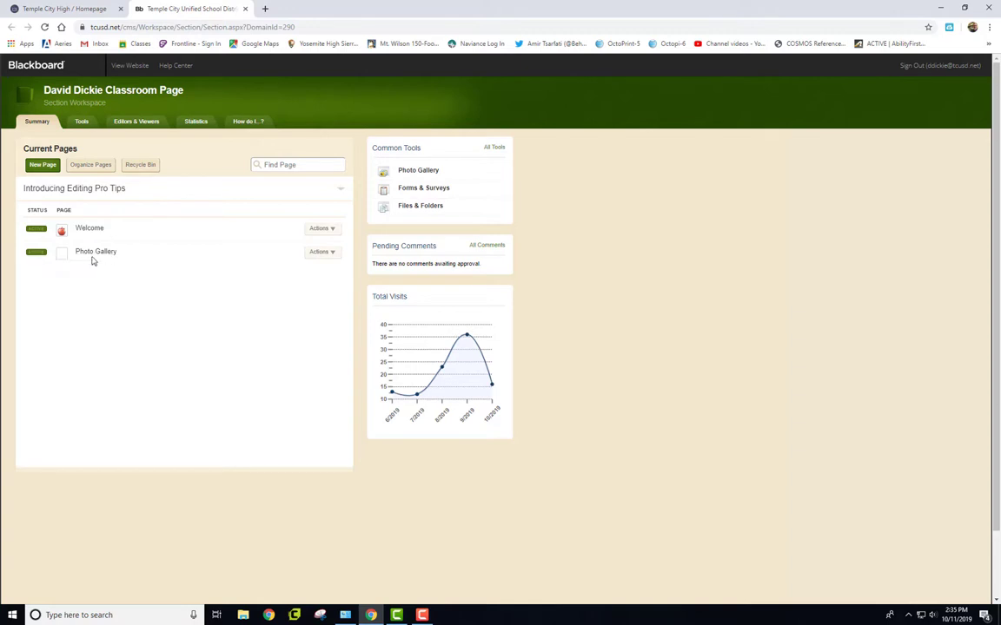
left_click(43, 167)
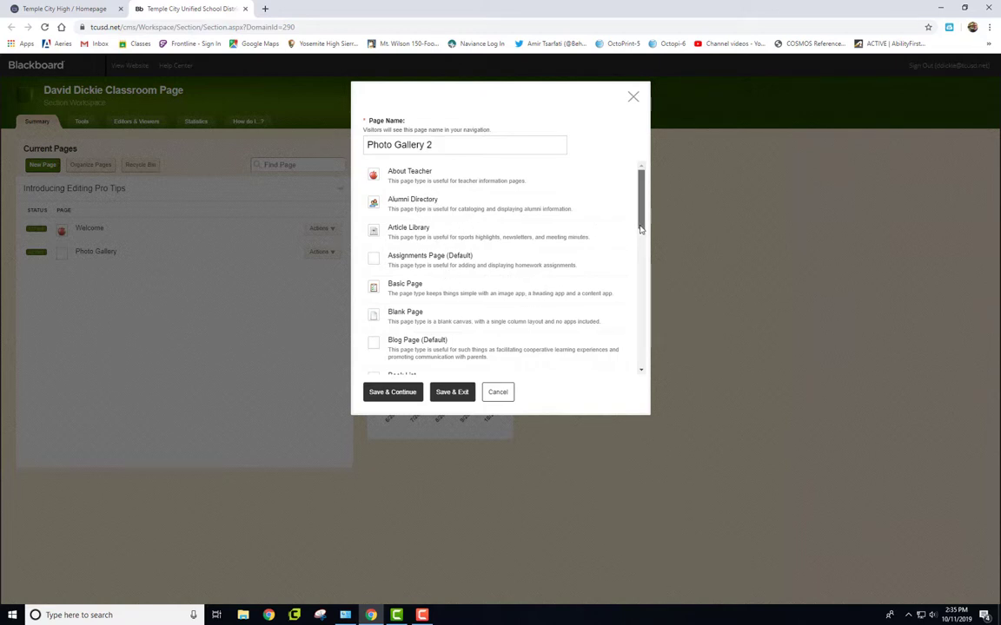
left_click_drag(640, 229, 630, 322)
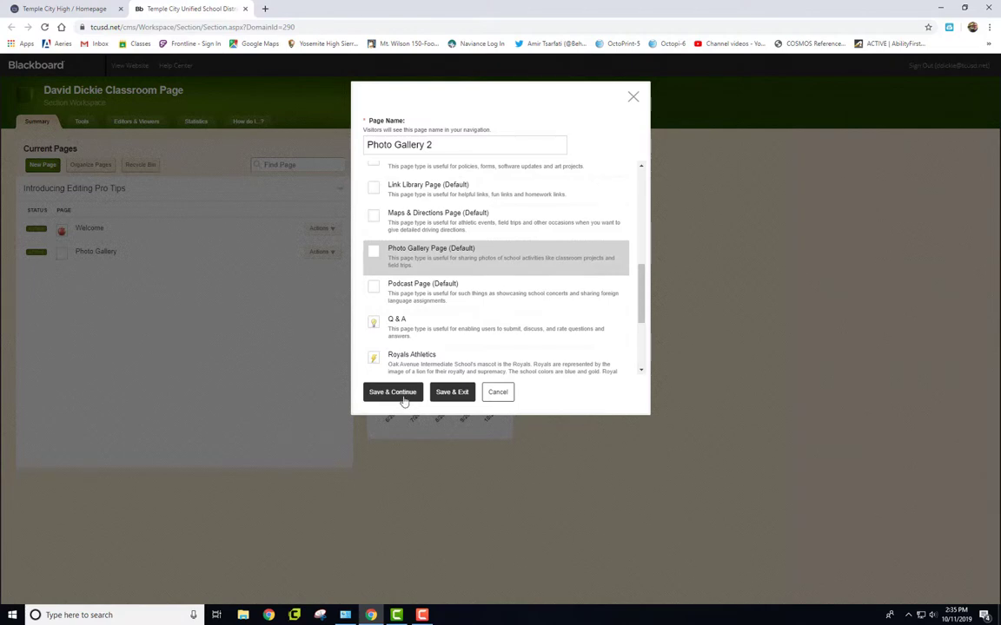
left_click(396, 392)
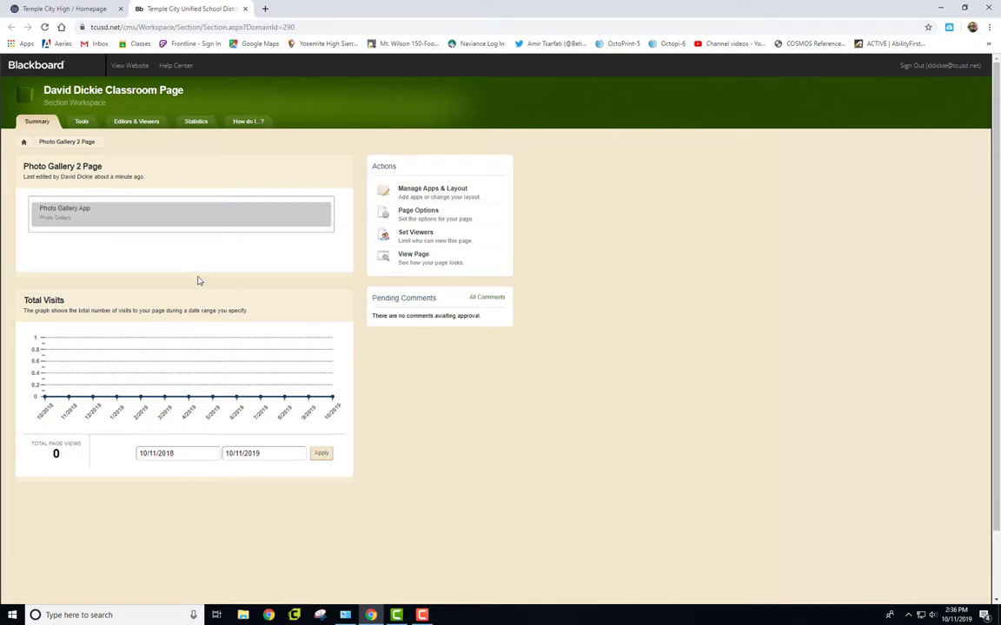
- Edit the Photo Gallery App and confirm the 600 gallery width
mouse_move(320, 216)
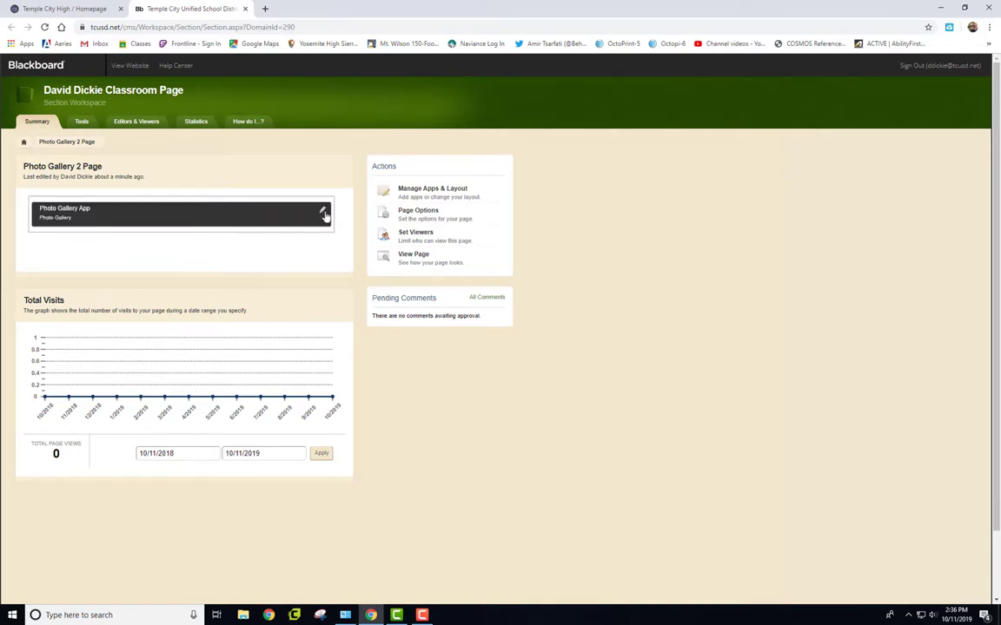
left_click(323, 214)
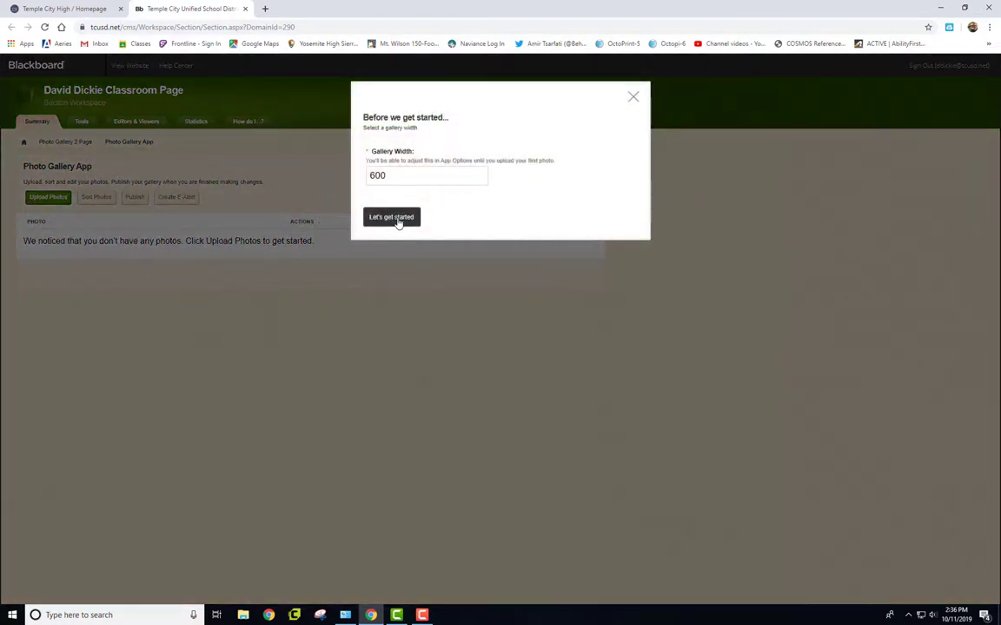
left_click(402, 218)
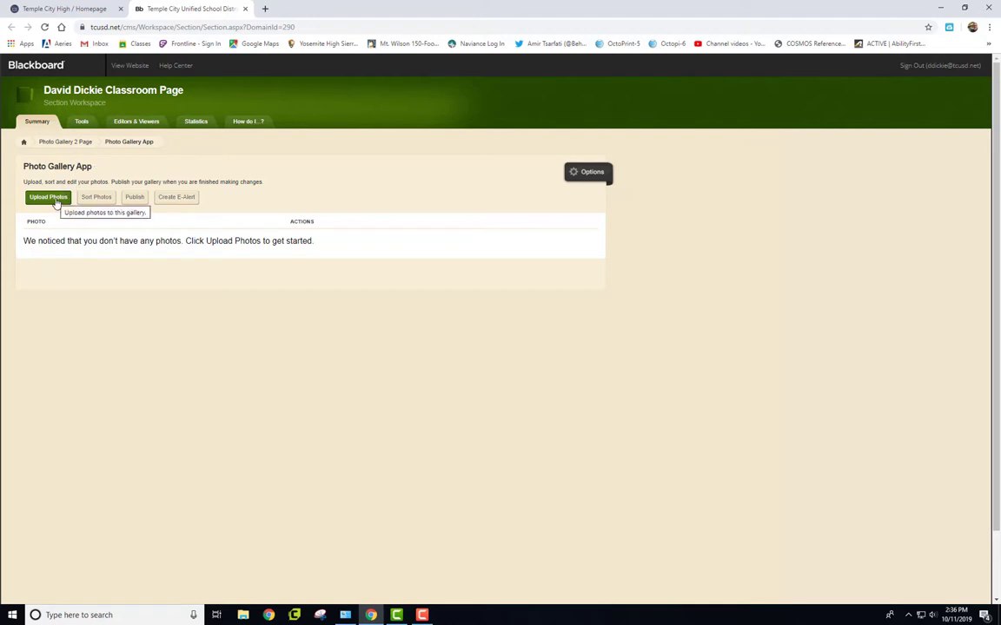
- Open Photo Gallery 2's empty gallery, cancel the photo upload, and return to the page list
left_click(25, 144)
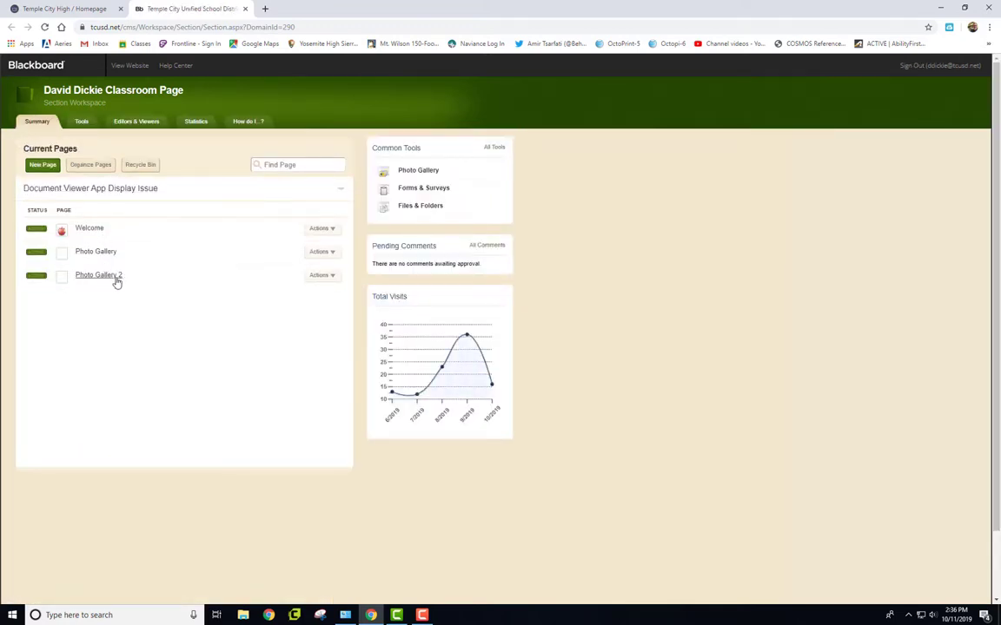
left_click(335, 277)
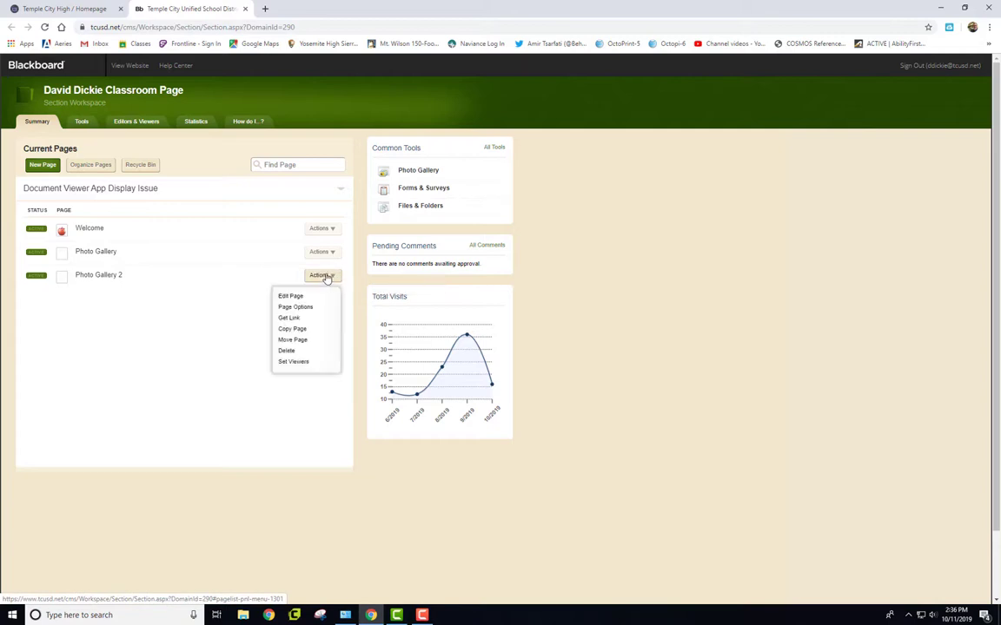
left_click(300, 296)
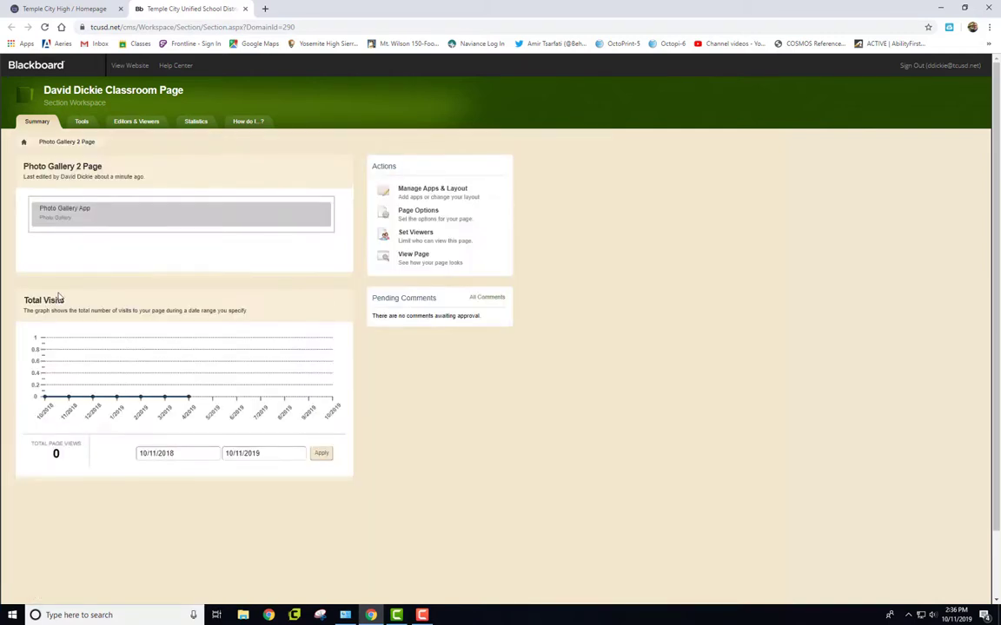
left_click(319, 217)
left_click(48, 200)
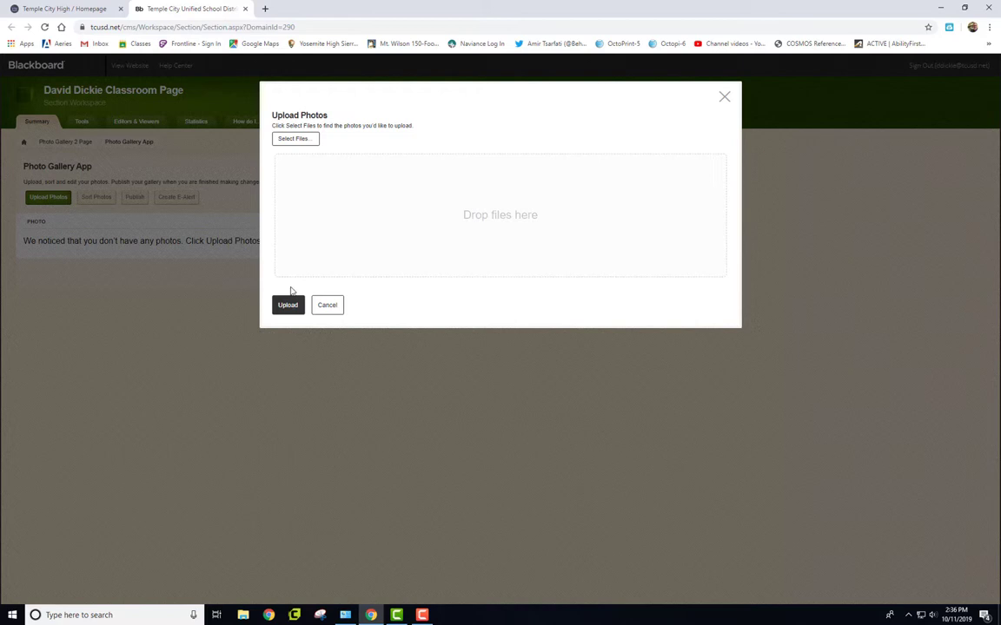
left_click(331, 311)
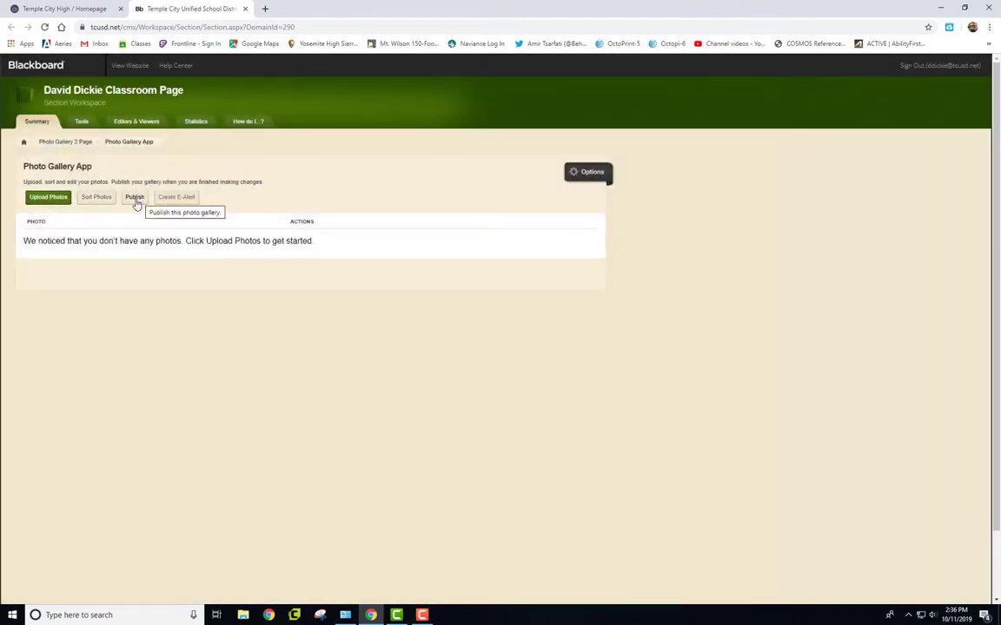
left_click(25, 142)
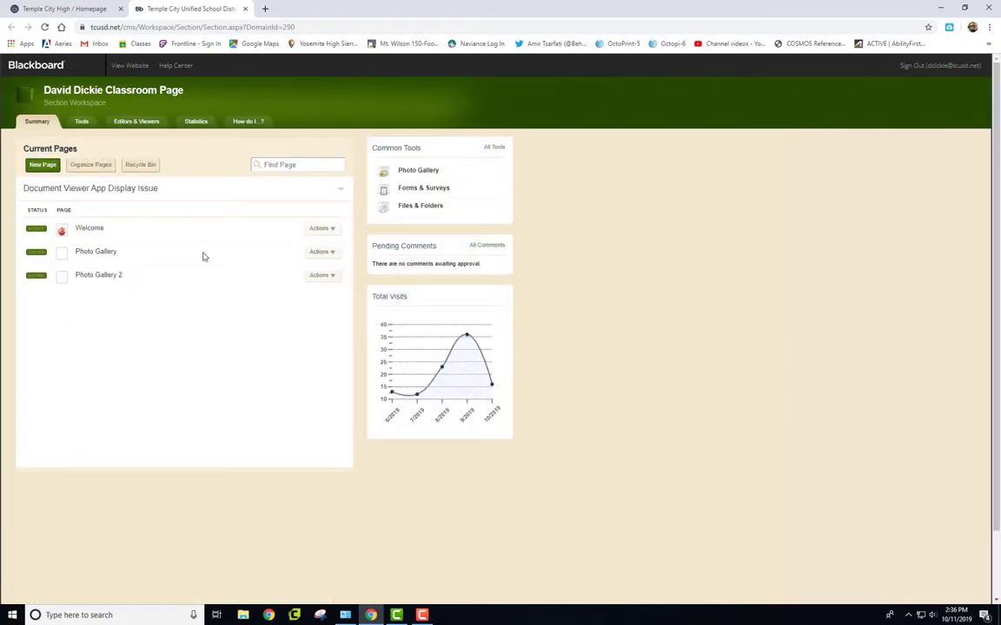
- Open the Photo Gallery page's photo list and view the SolidWorks Kitchen Appliance photo details without changes
left_click(335, 253)
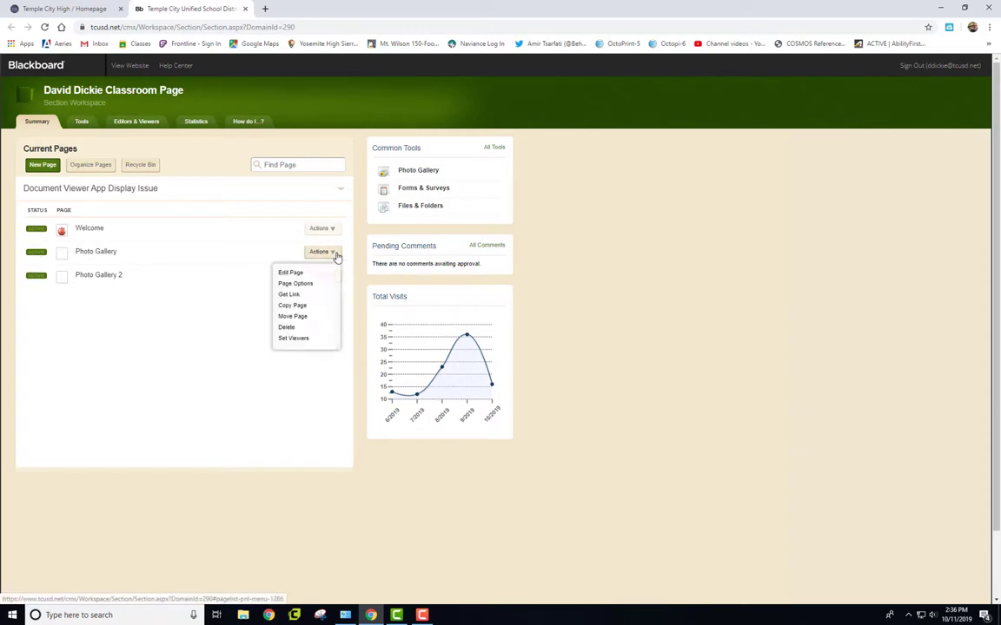
left_click(300, 270)
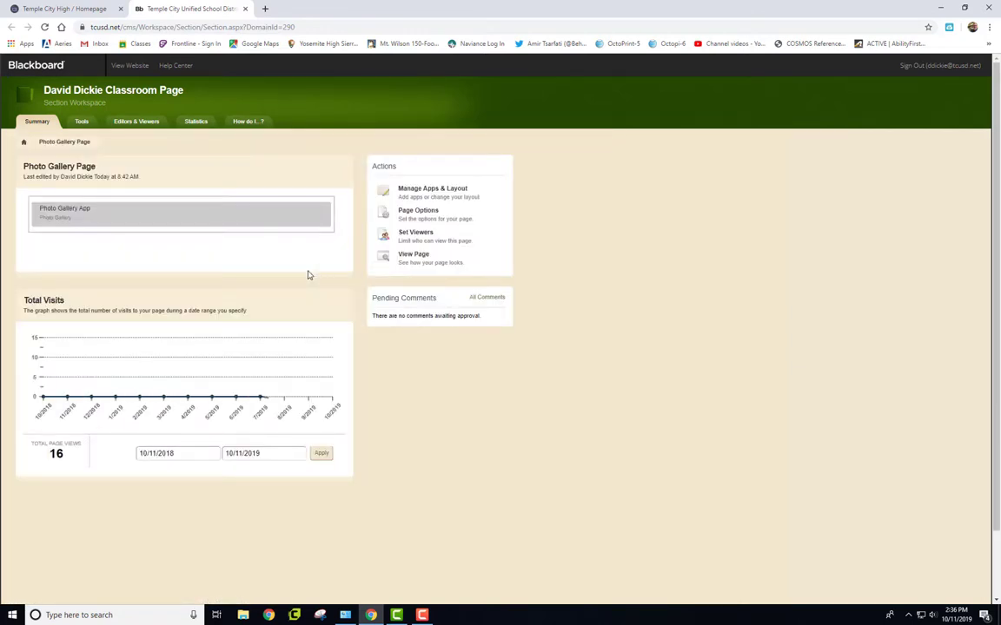
left_click(323, 217)
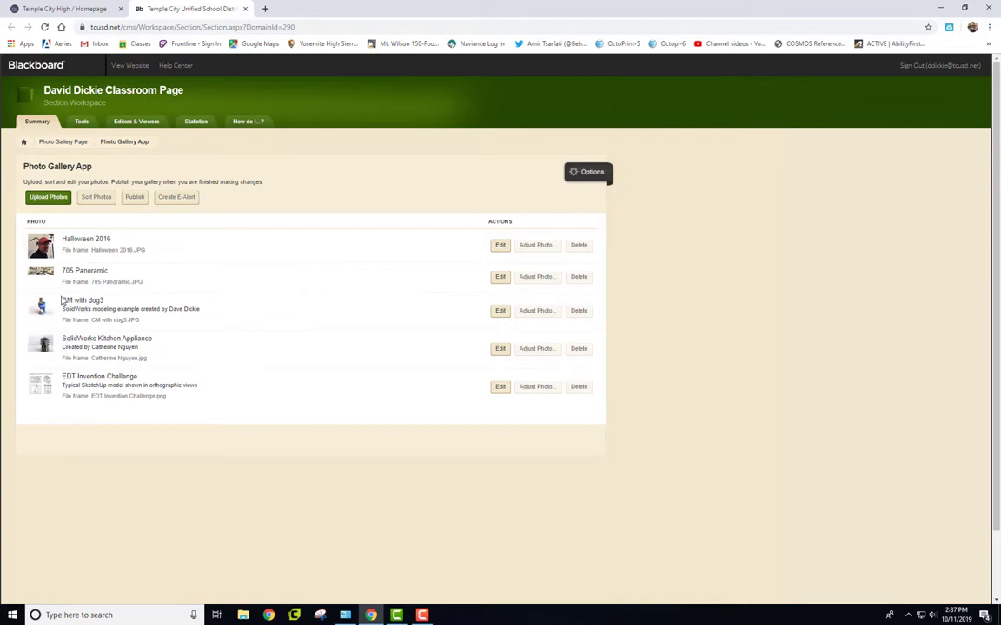
left_click(501, 348)
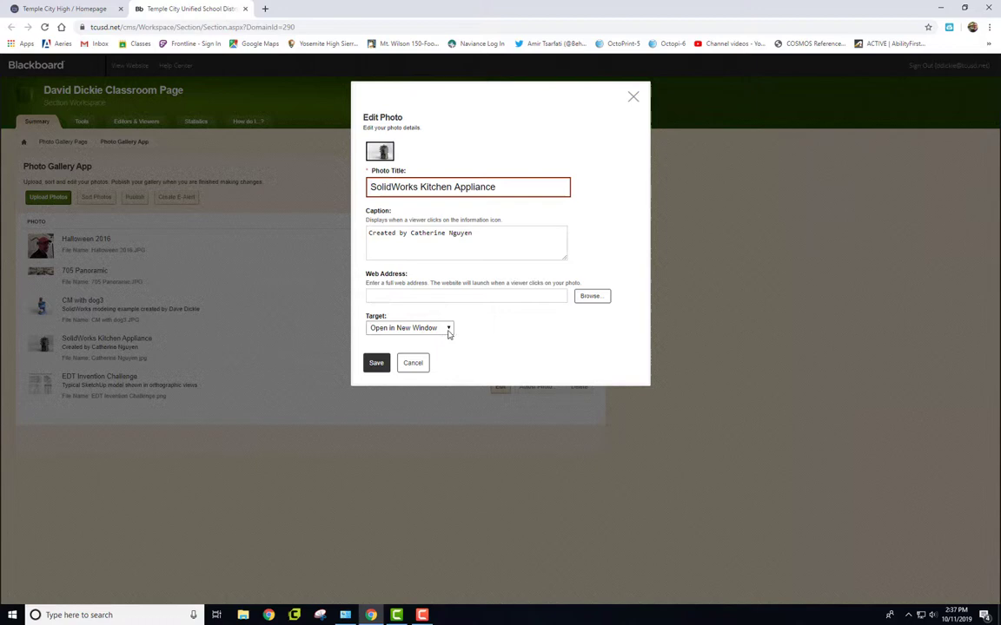
left_click(635, 99)
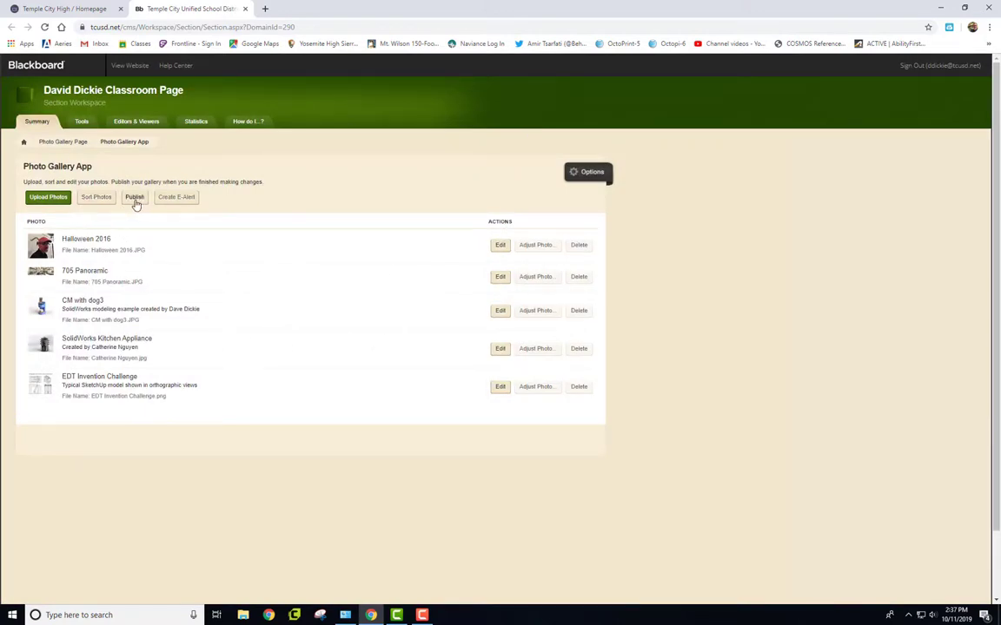
- View the live Photo Gallery page, advance its slideshow three photos, and return to Blackboard
left_click(24, 143)
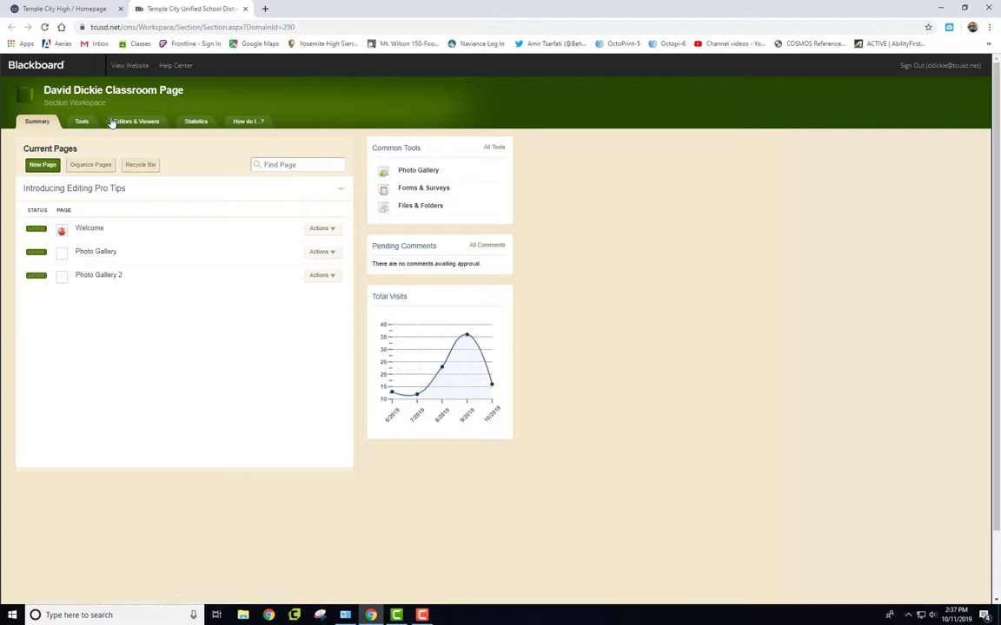
left_click(135, 66)
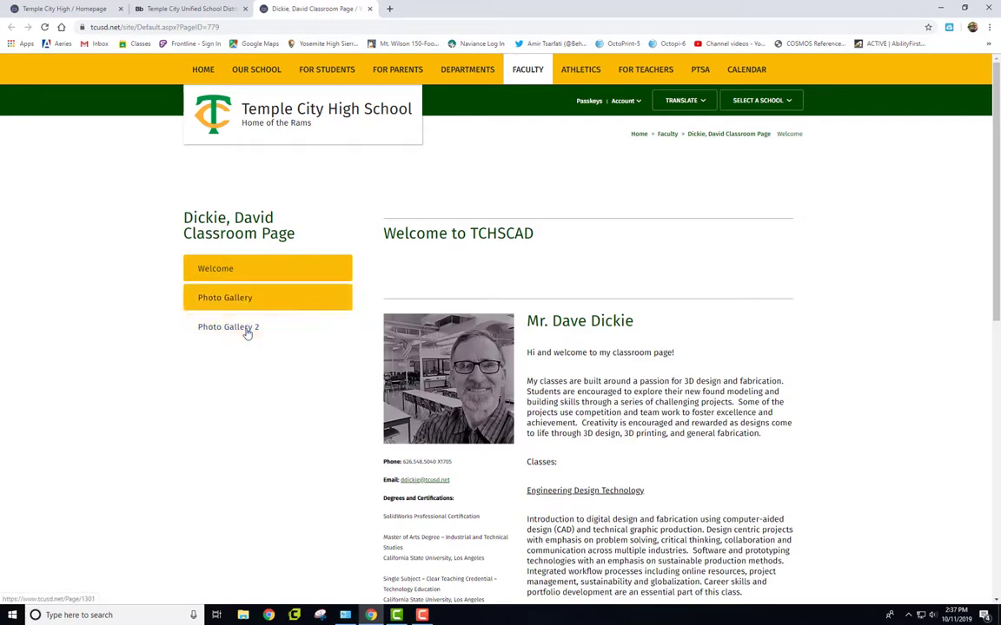
left_click(236, 297)
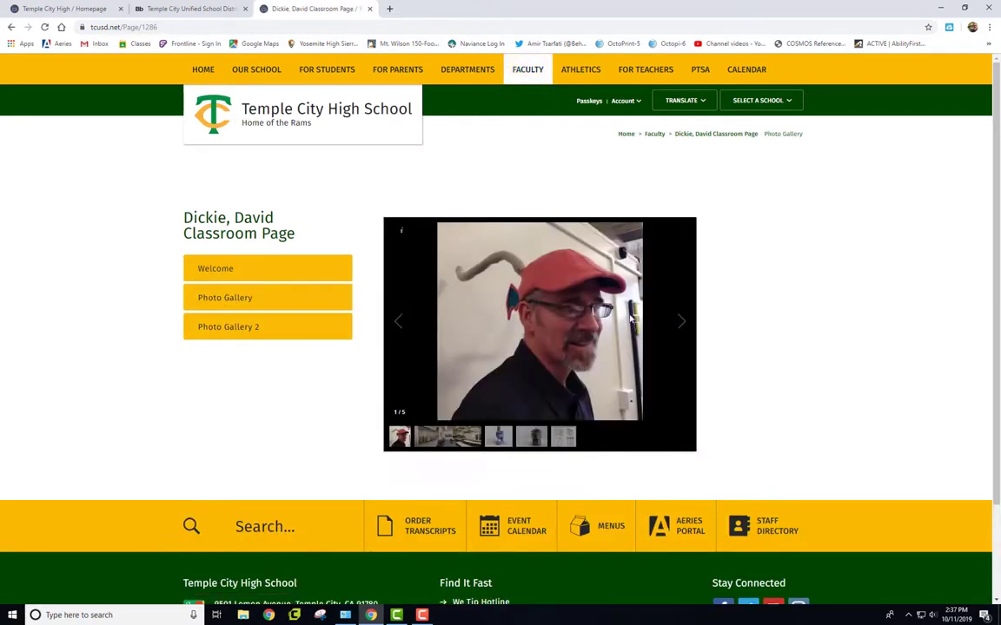
left_click(680, 322)
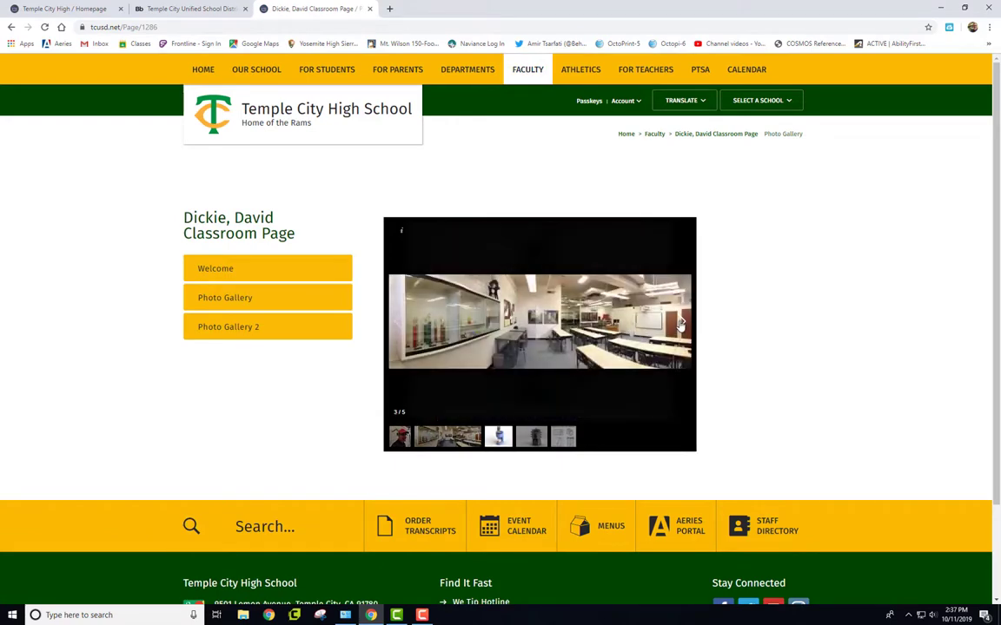
left_click(680, 321)
left_click(680, 321)
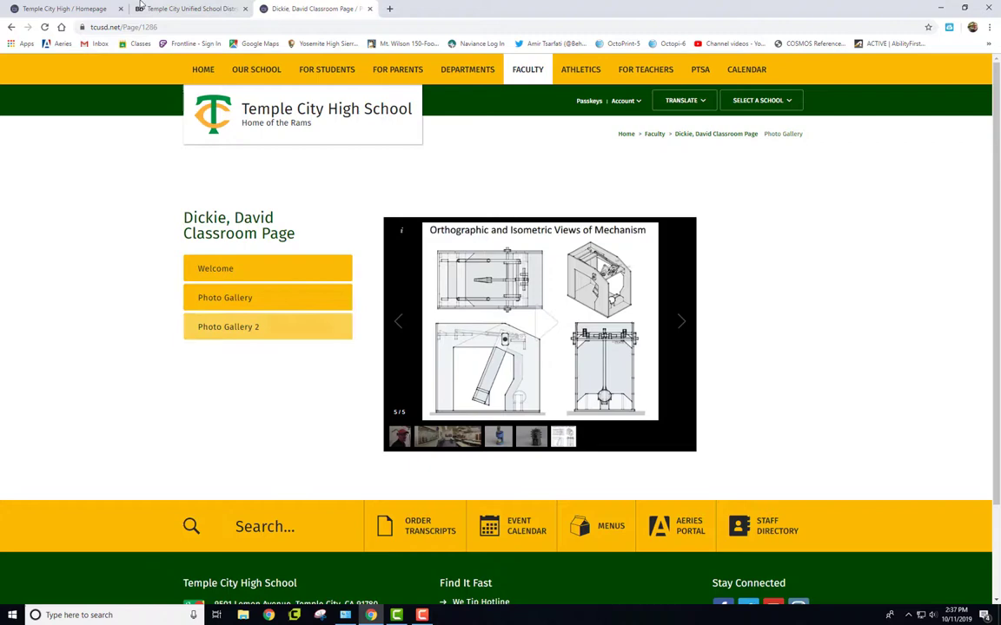
left_click(170, 10)
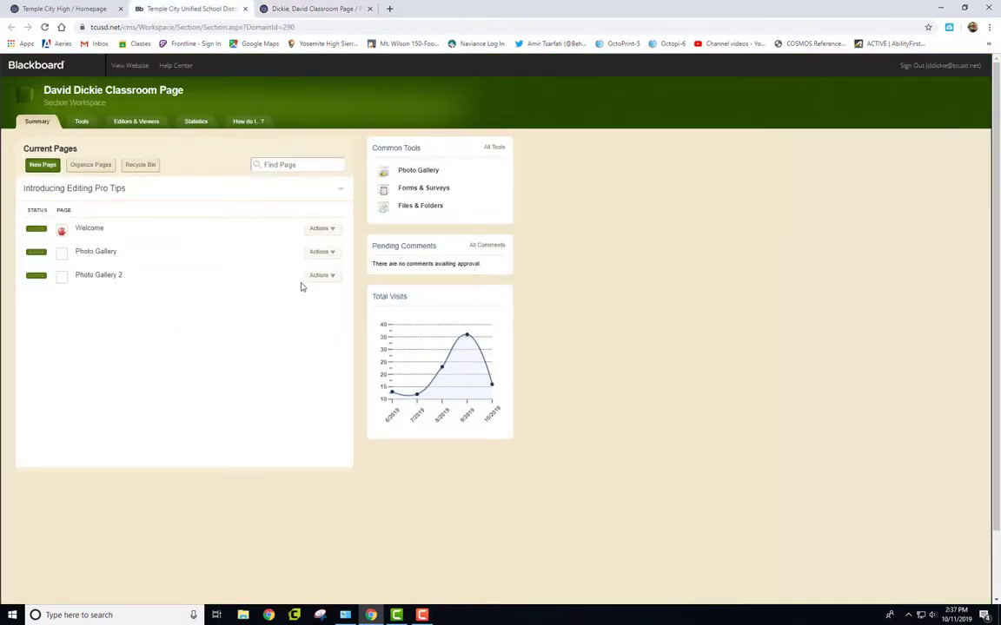
- Delete the Photo Gallery 2 page, moving it to the recycle bin
left_click(330, 276)
left_click(310, 351)
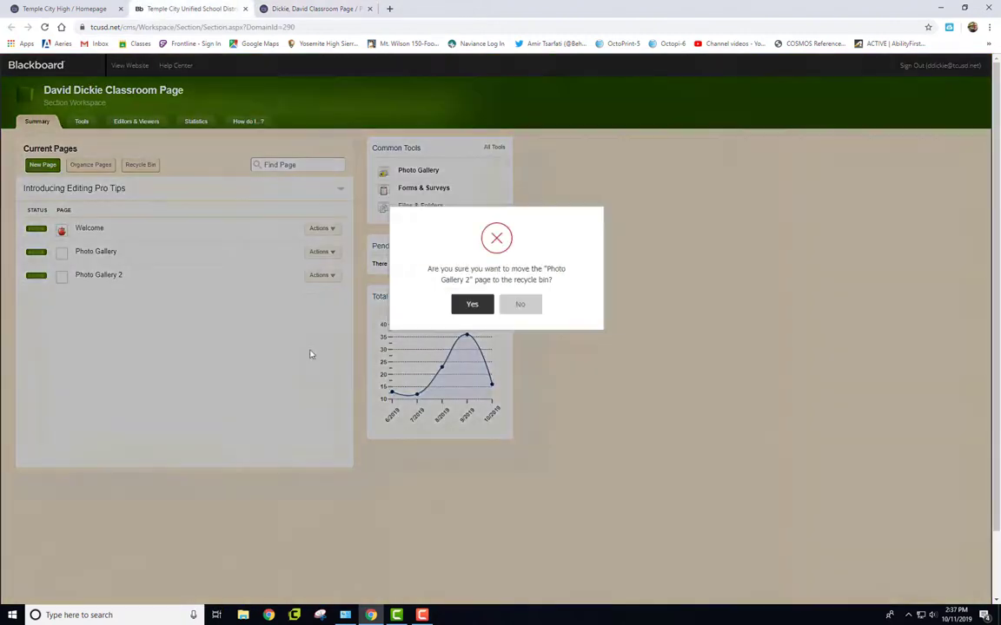
left_click(476, 306)
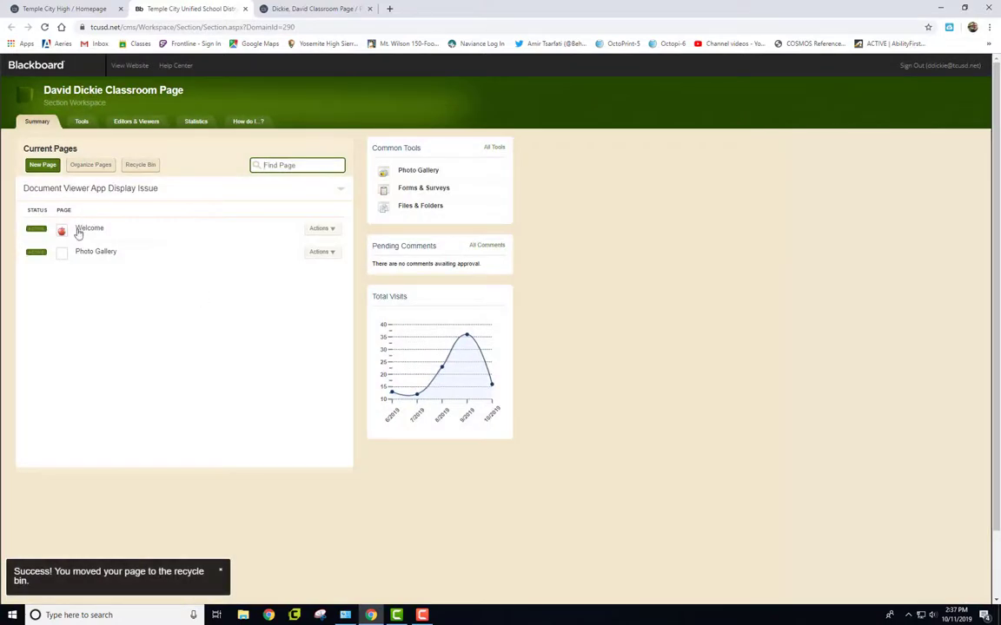
- Reload the live school website to confirm only Welcome and Photo Gallery remain, then open Welcome
left_click(313, 9)
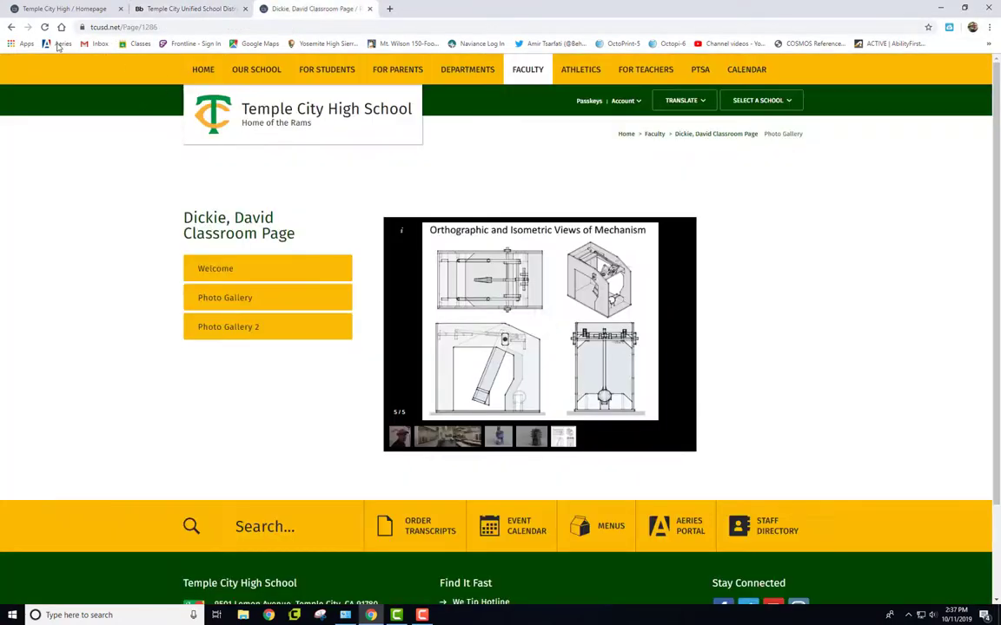
left_click(44, 27)
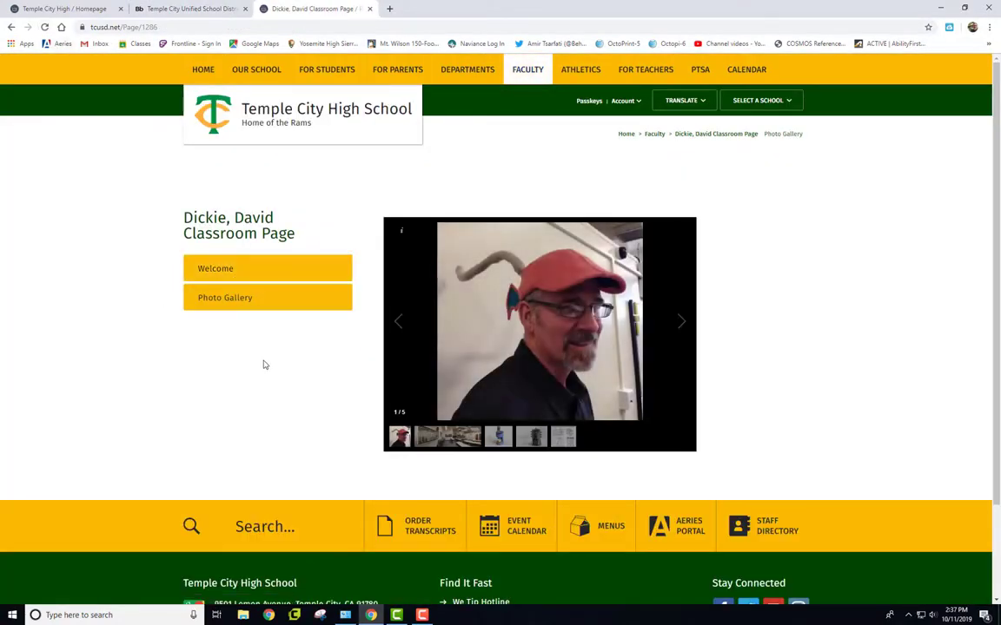
left_click(246, 272)
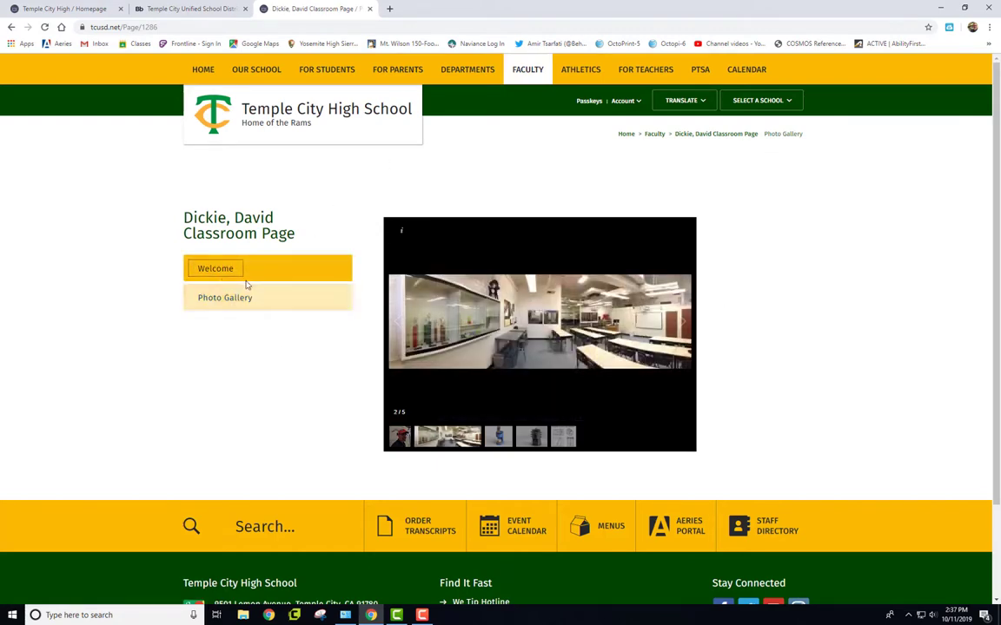
left_click(215, 270)
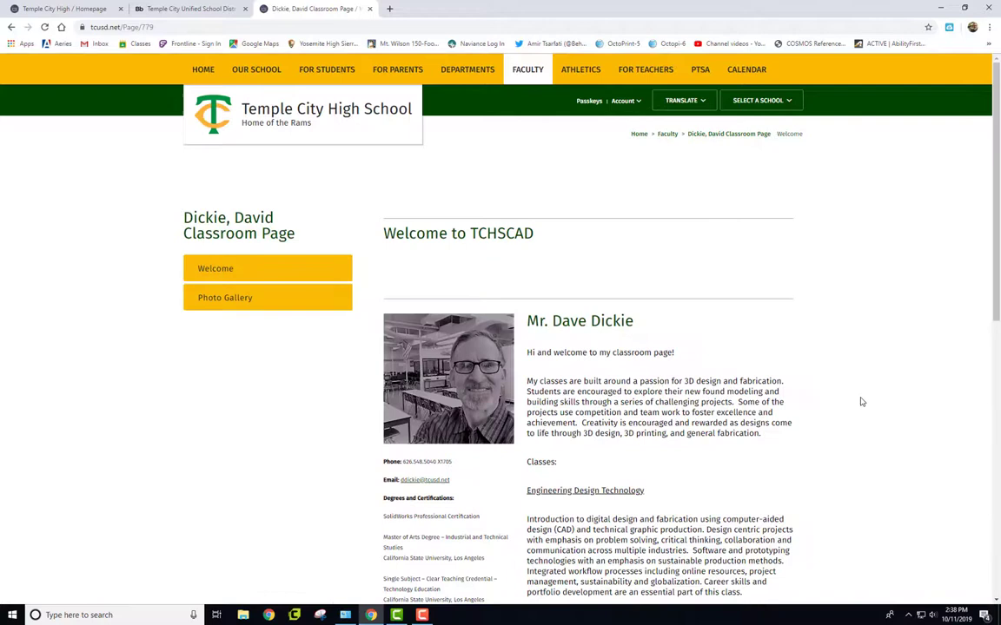